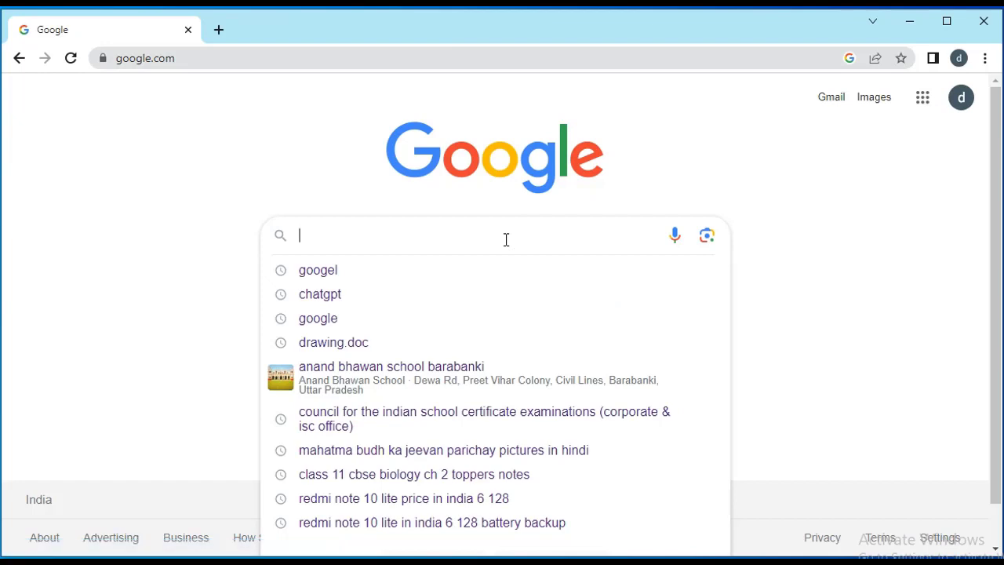
# Search Google for "chatgpt" and open OpenAI's ChatGPT site from the results.
pyautogui.write('p')
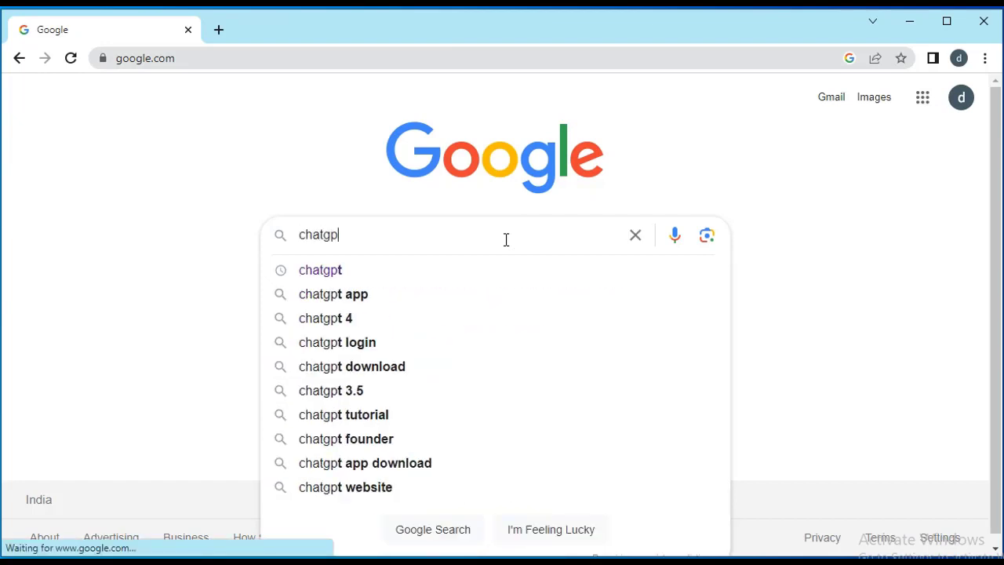
pyautogui.click(460, 278)
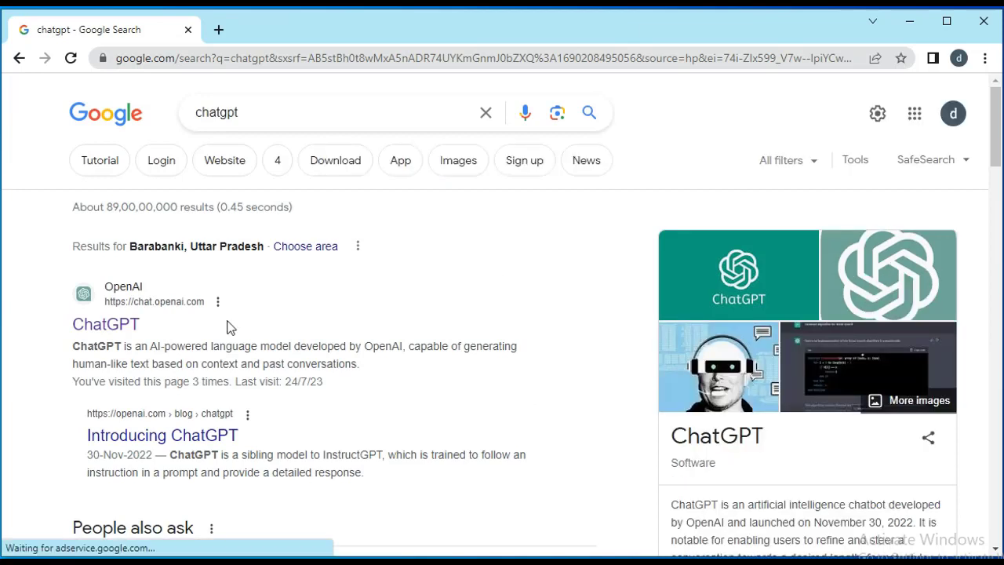
pyautogui.click(140, 325)
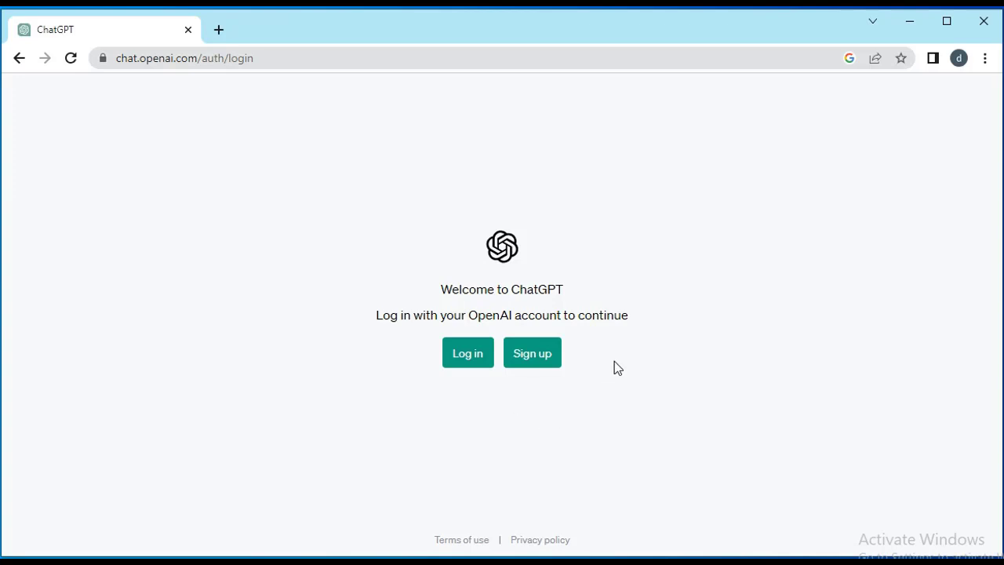
# Open the ChatGPT account sign-up form and review its email, Google and Microsoft account options.
pyautogui.click(538, 361)
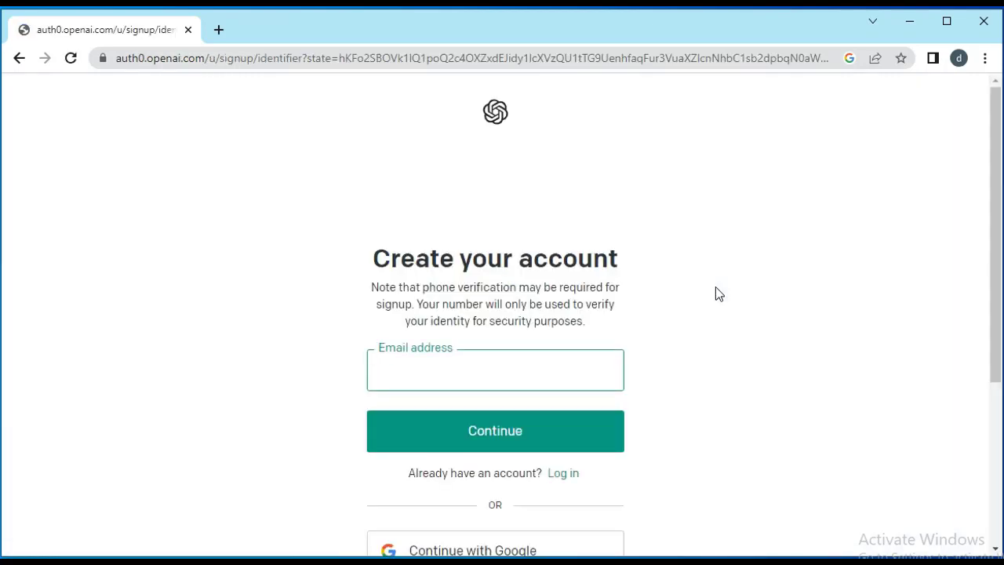
pyautogui.click(715, 287)
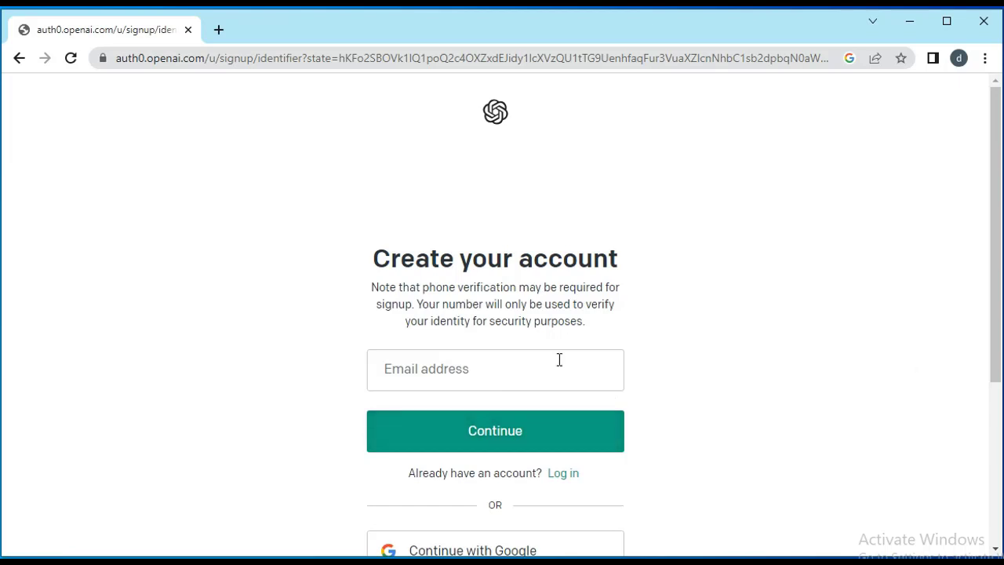
pyautogui.moveTo(998, 335); pyautogui.dragTo(996, 379)
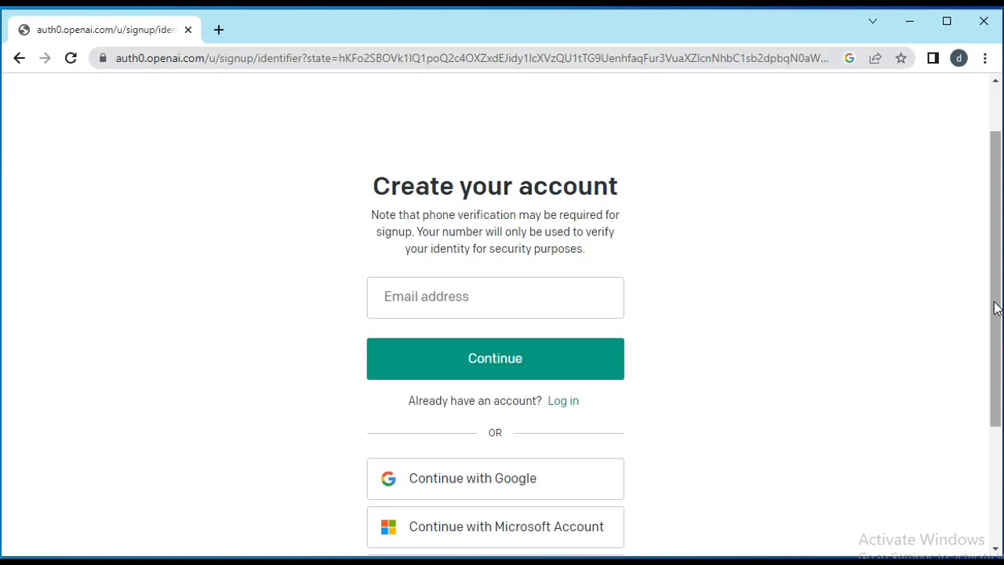
pyautogui.moveTo(996, 308); pyautogui.dragTo(996, 308)
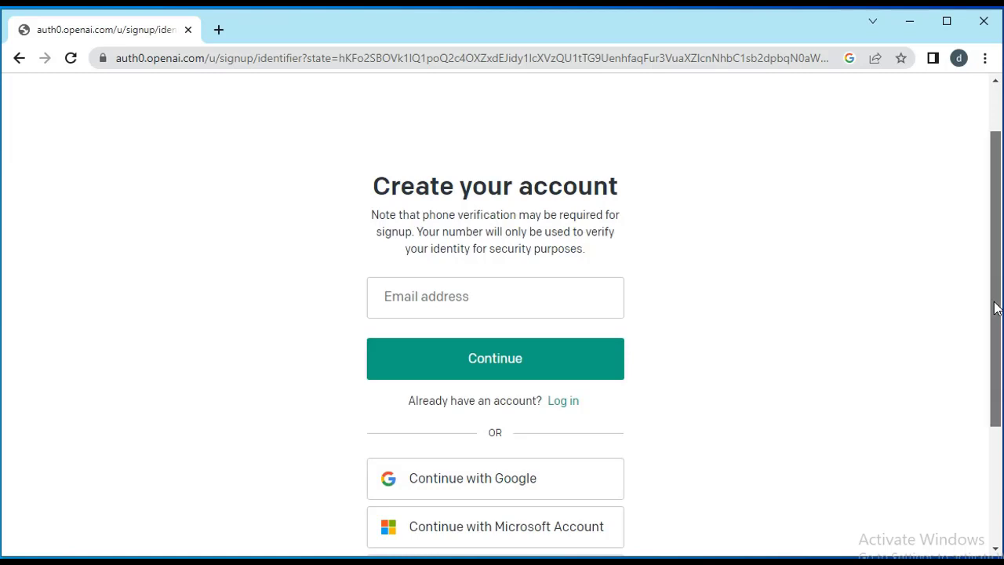
pyautogui.moveTo(995, 308); pyautogui.dragTo(996, 307)
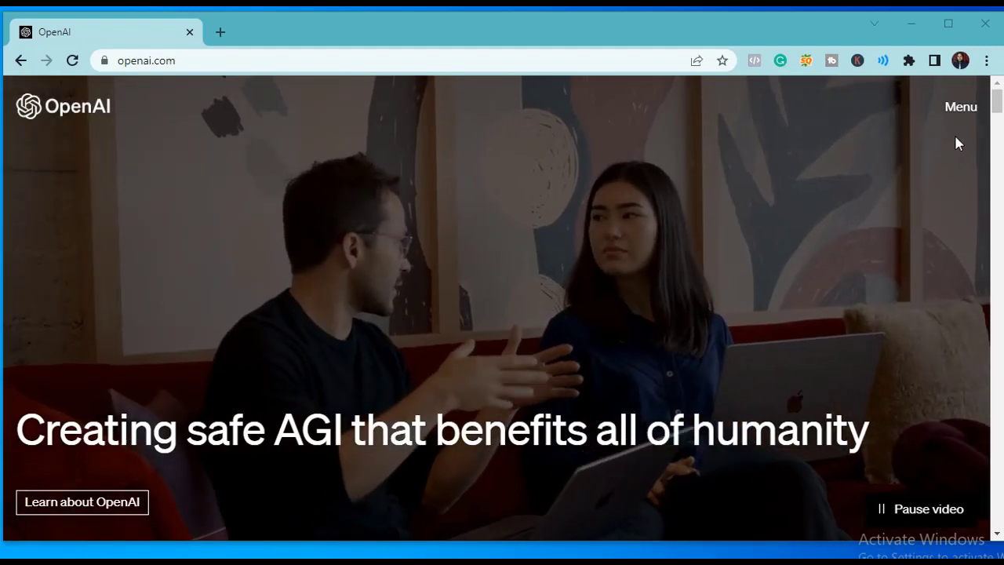
# Log in from the OpenAI home page and open ChatGPT from the product choices.
pyautogui.click(960, 110)
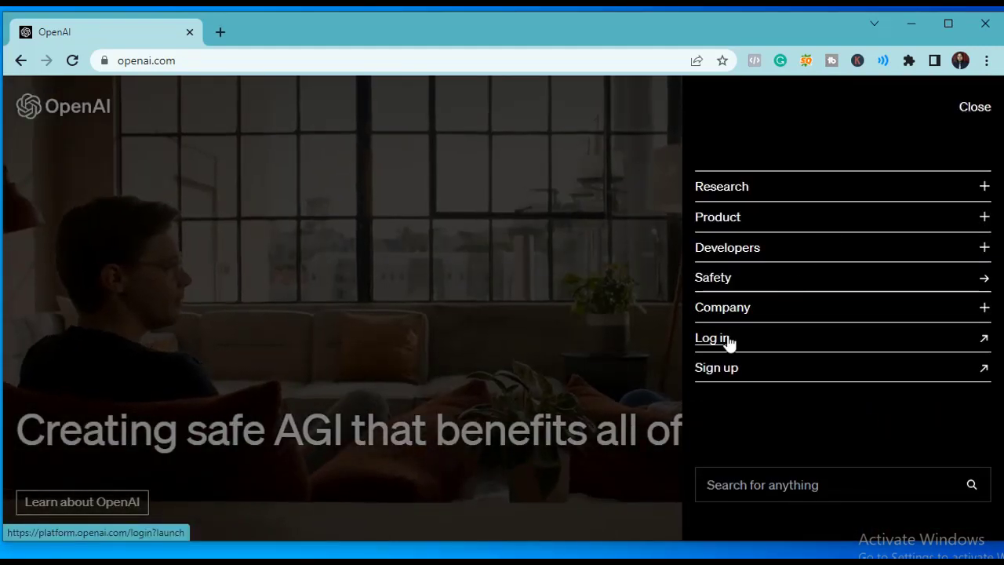
pyautogui.click(729, 342)
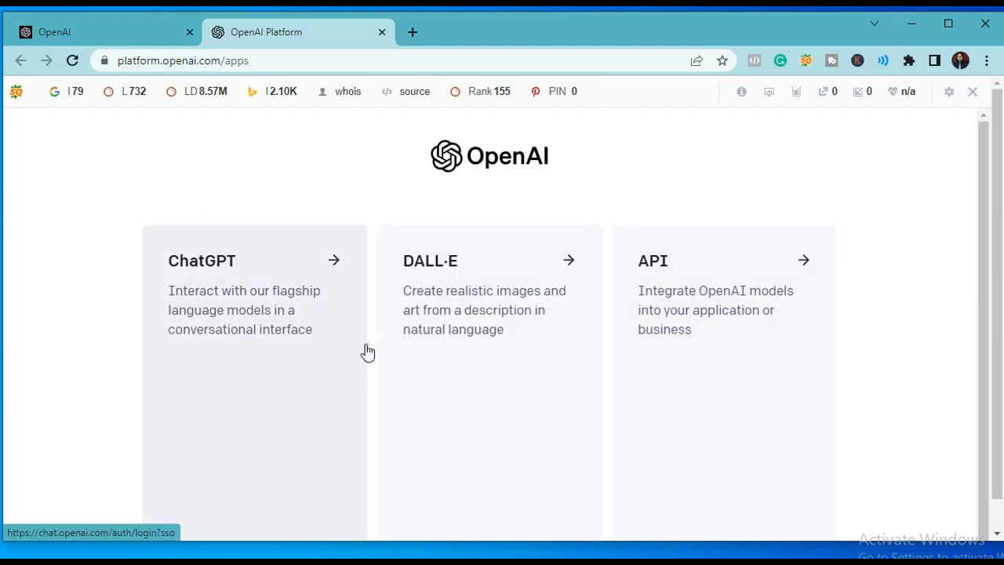
pyautogui.click(225, 316)
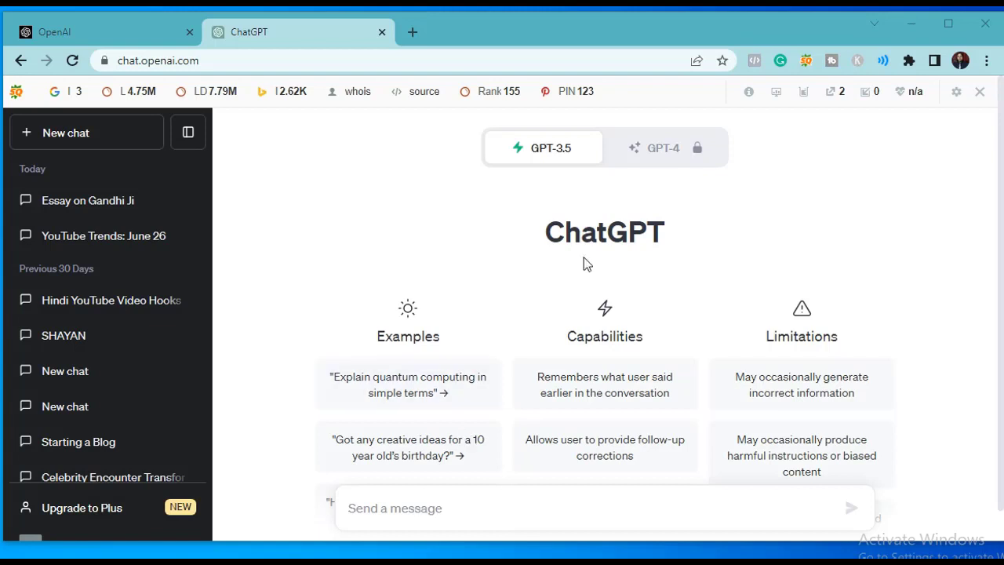
pyautogui.moveTo(550, 170)
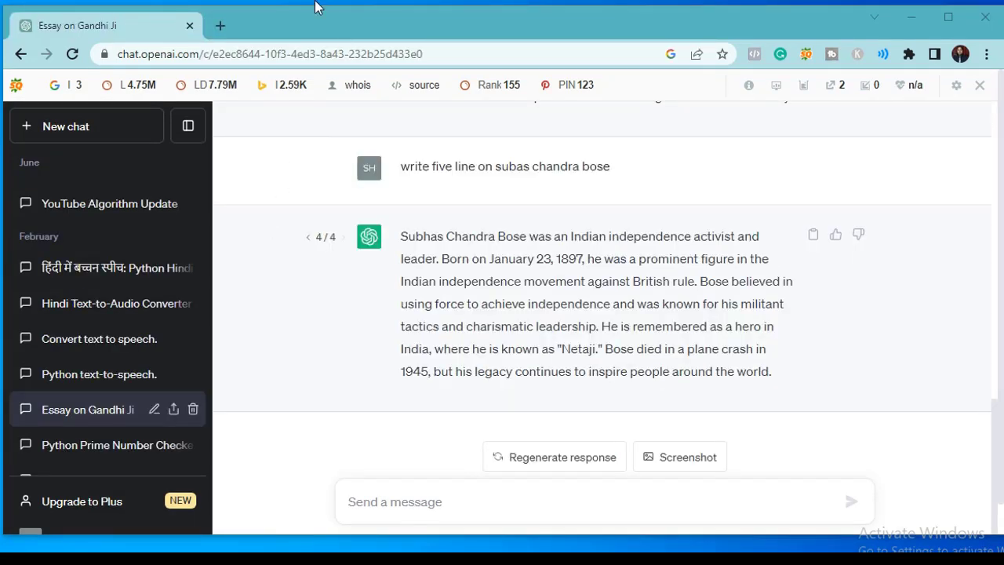
# Send the question "2 and 3 ka sum kitna hota hai" in the Essay on Gandhi Ji chat.
pyautogui.click(397, 501)
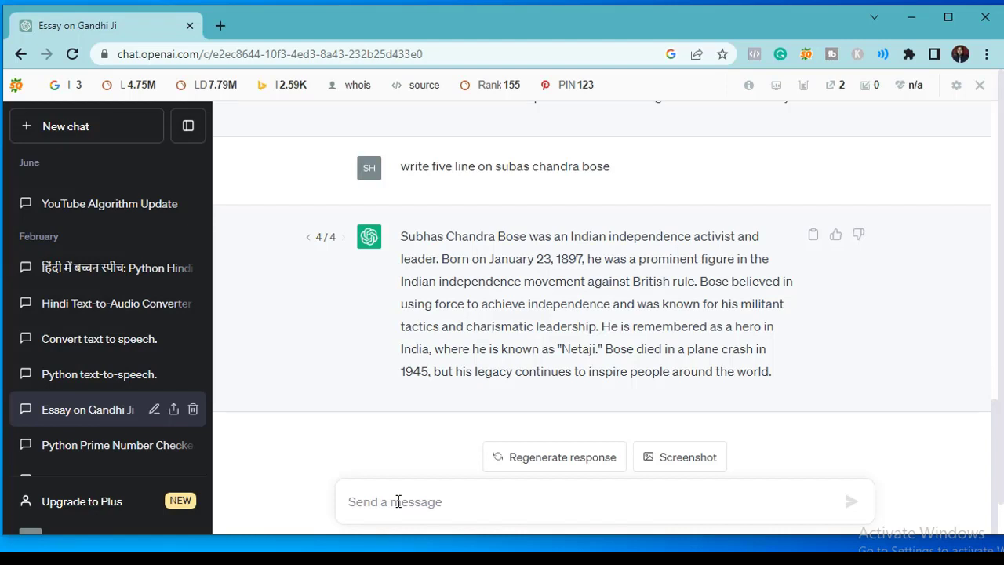
pyautogui.write('2 an')
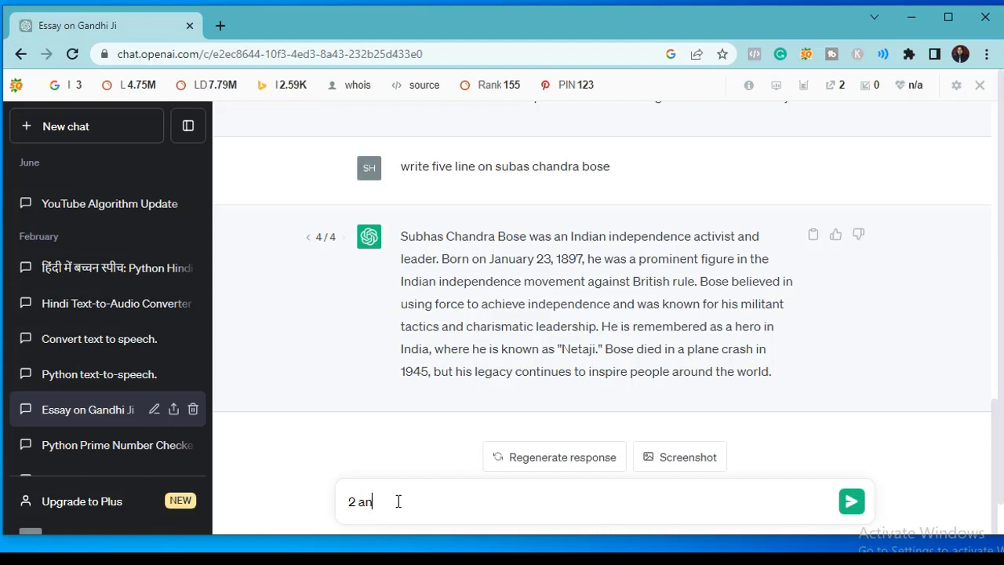
pyautogui.write('d 3 ka sum kitna hota hai')
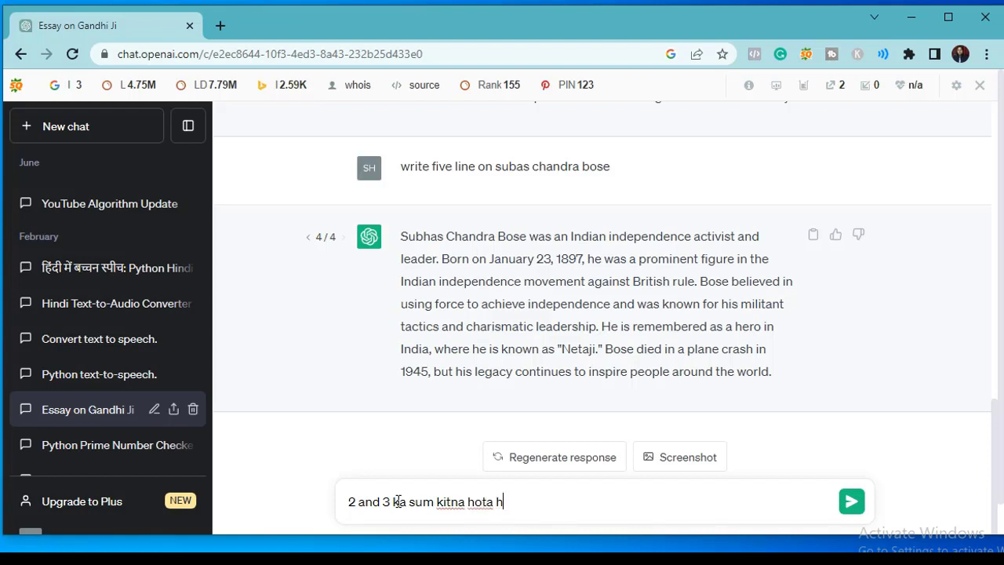
pyautogui.click(850, 502)
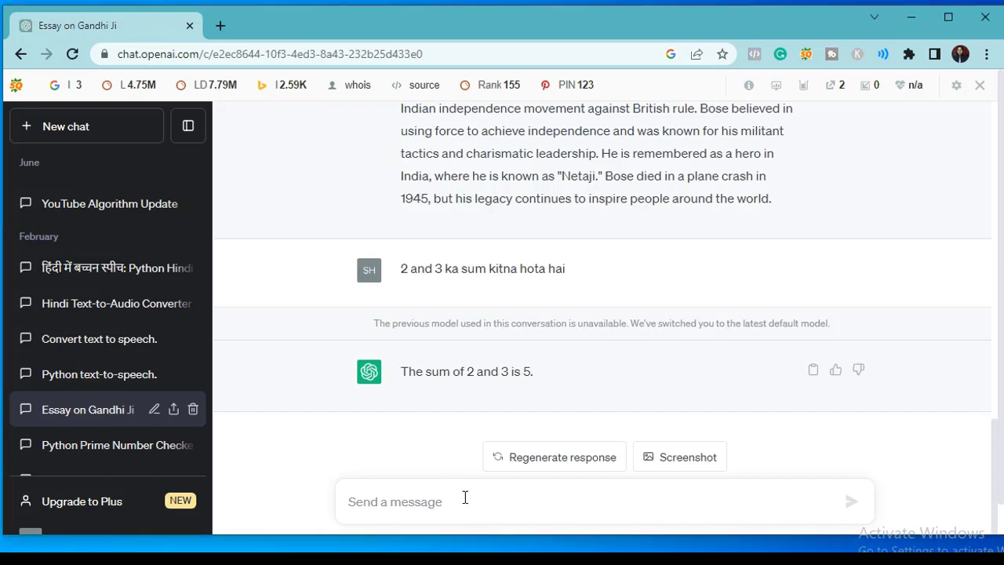
# Send the follow-up question "tum kaun ho" in the same chat.
pyautogui.write('tum kau')
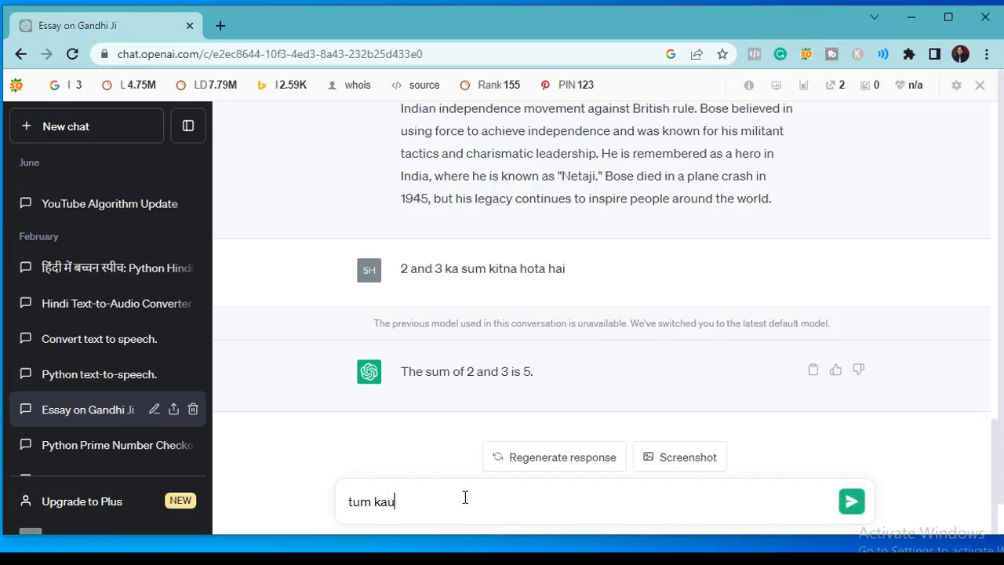
pyautogui.write('n ho')
pyautogui.click(853, 501)
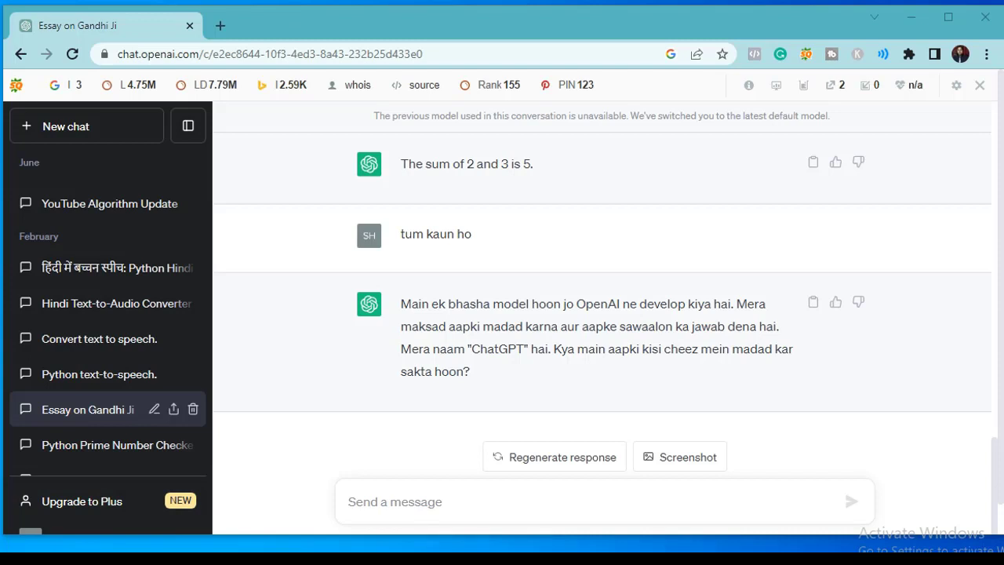
# Send the question "ms excel me 5 subject ke marks ka sum kaise kare".
pyautogui.click(457, 502)
pyautogui.write('ms')
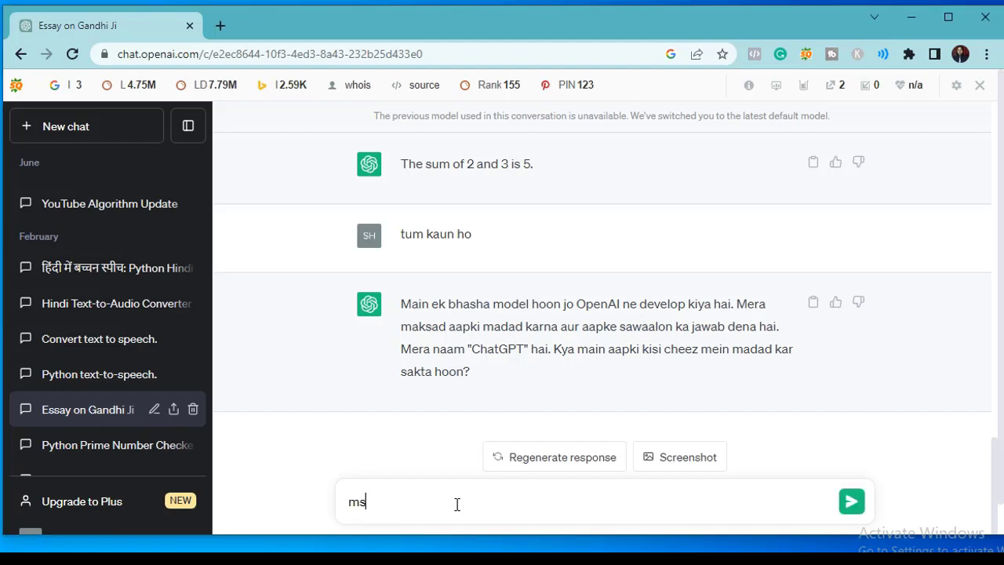
pyautogui.write(' excel ')
pyautogui.write('me ')
pyautogui.write('5 ws')
pyautogui.press('BackSpace')
pyautogui.press('BackSpace')
pyautogui.write('subject ke marks ka')
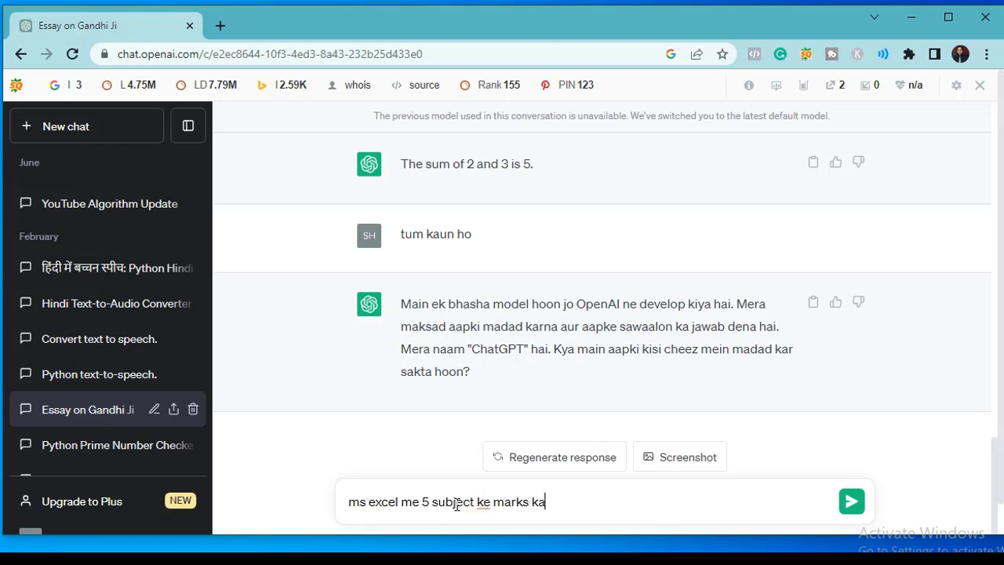
pyautogui.write(' sum kaise kare')
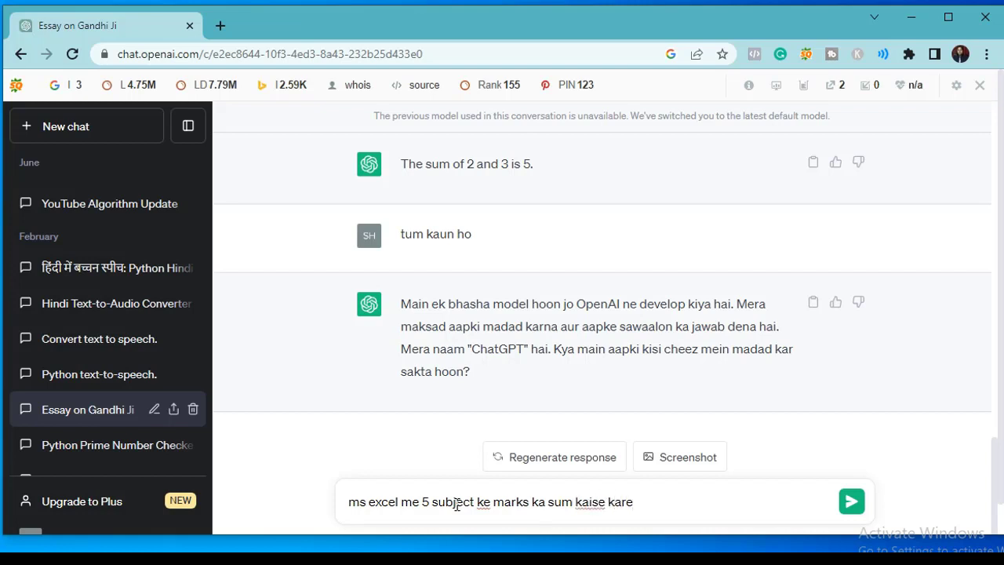
pyautogui.click(853, 502)
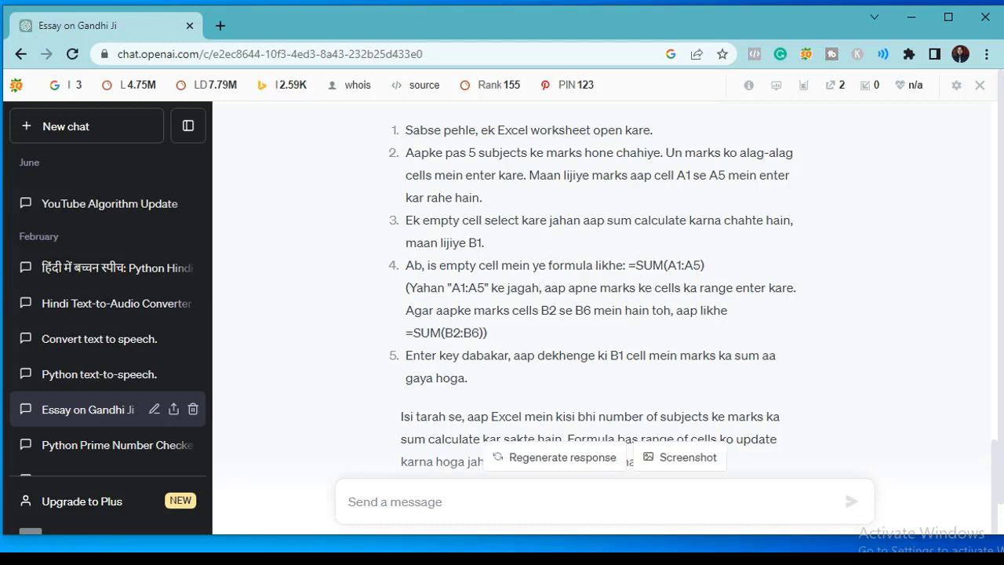
# Compose the prompt "write an application for 5 days leave from school" in the message box.
pyautogui.click(483, 509)
pyautogui.write('wri')
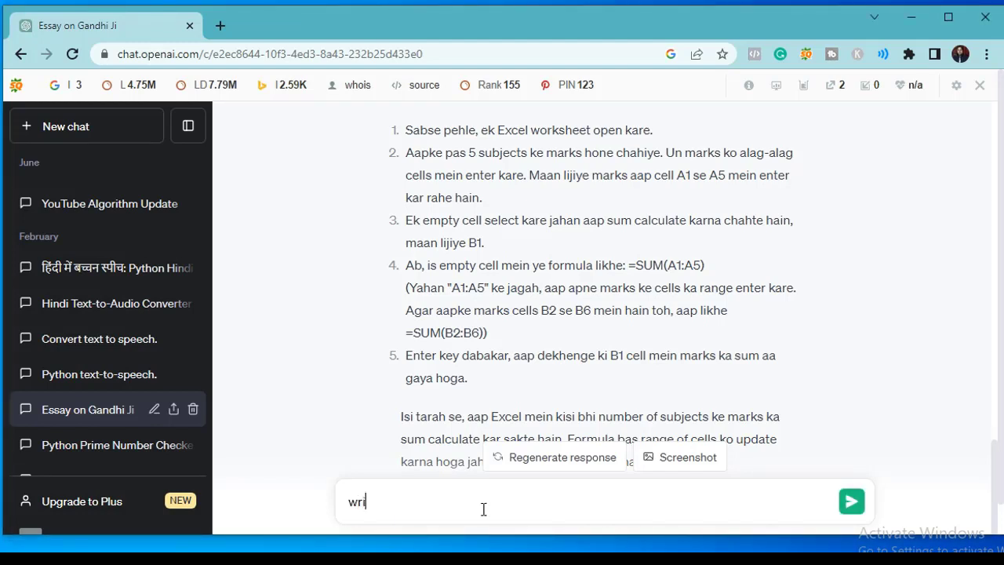
pyautogui.write('te an apoli')
pyautogui.press('BackSpace')
pyautogui.press('BackSpace')
pyautogui.write('plication ')
pyautogui.write('for 5 da')
pyautogui.write('ys leave fro')
pyautogui.write('m st')
pyautogui.write('chool')
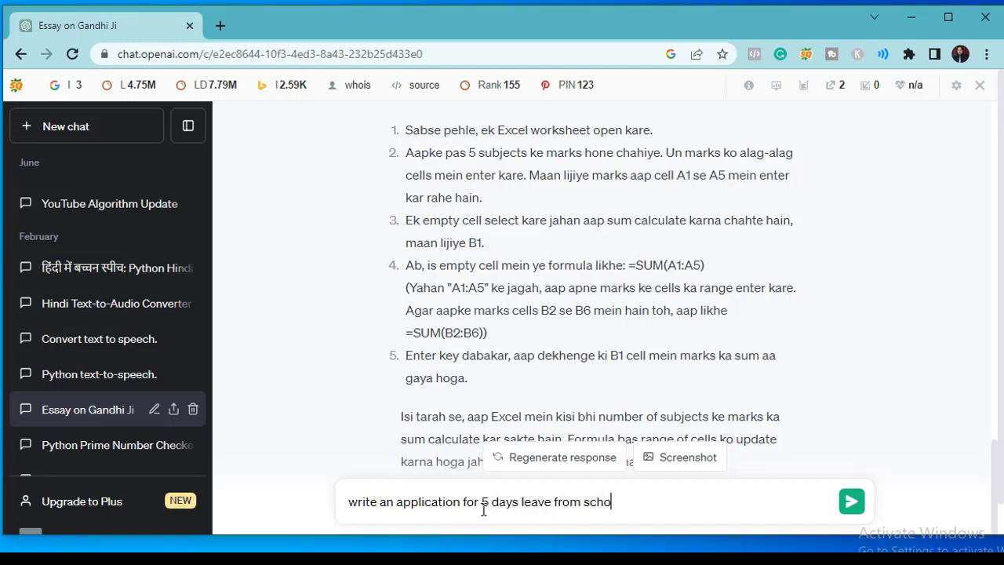
# Insert "a student" after "for" in the leave application prompt and send it.
pyautogui.click(480, 506)
pyautogui.write('a st ')
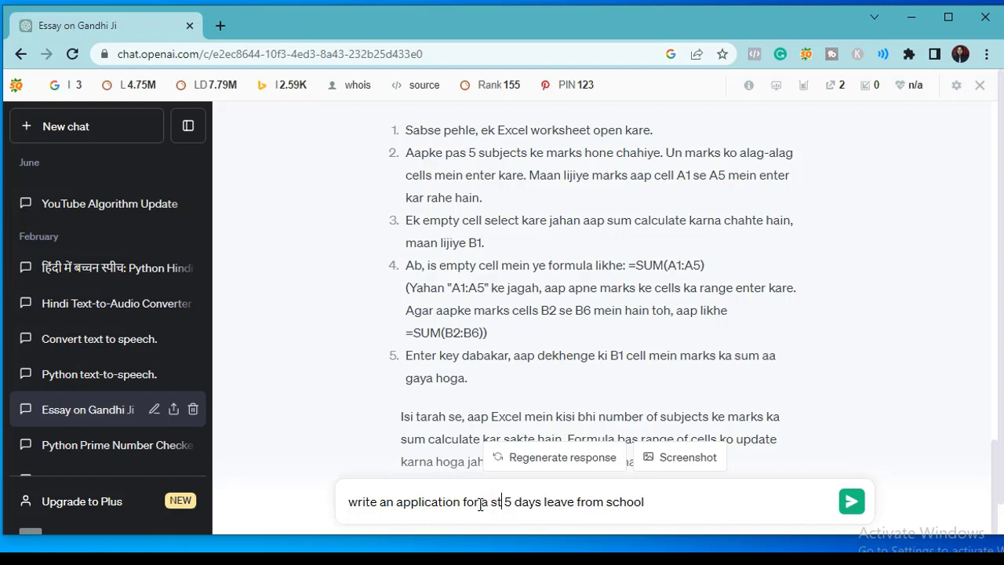
pyautogui.write('udent')
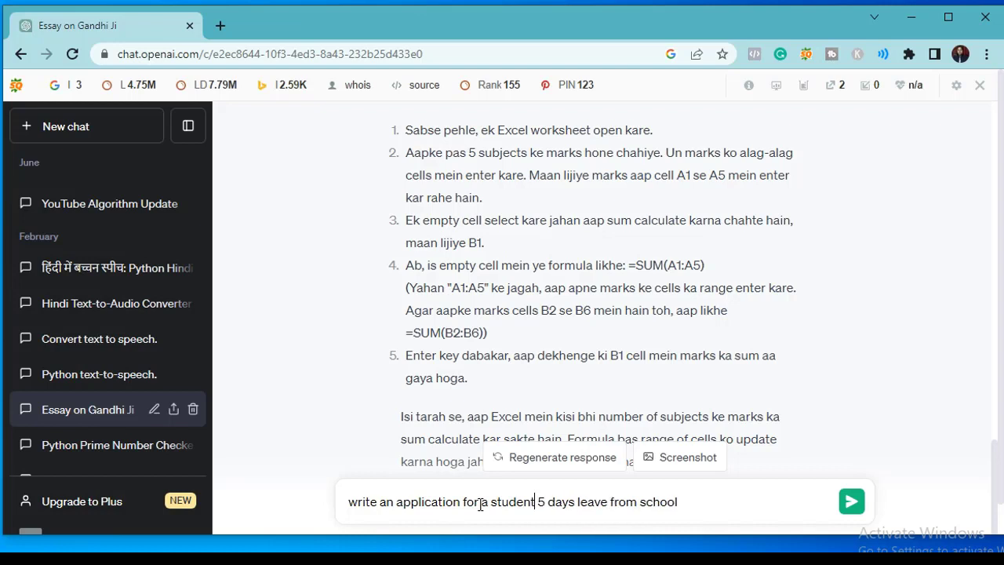
pyautogui.click(697, 495)
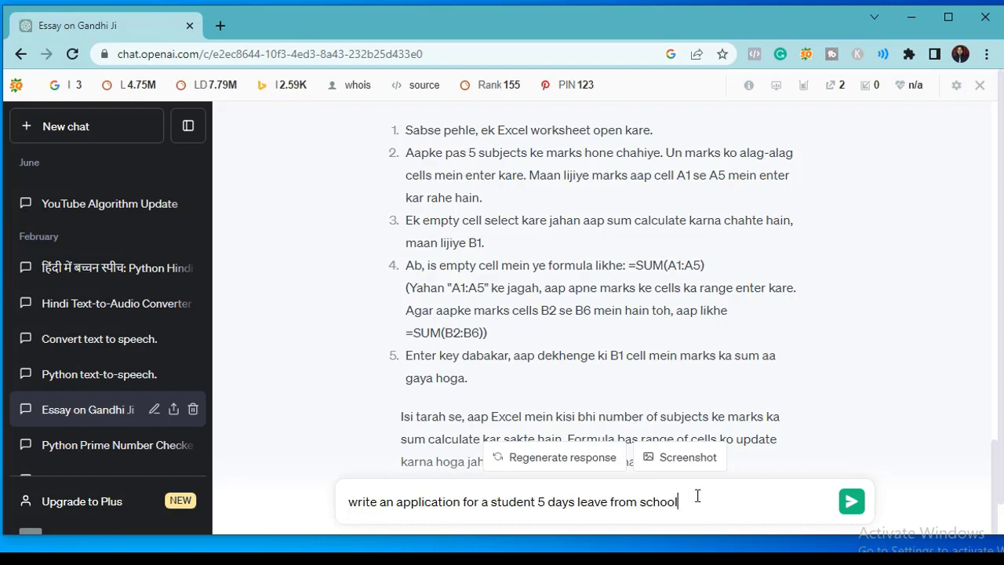
pyautogui.click(851, 501)
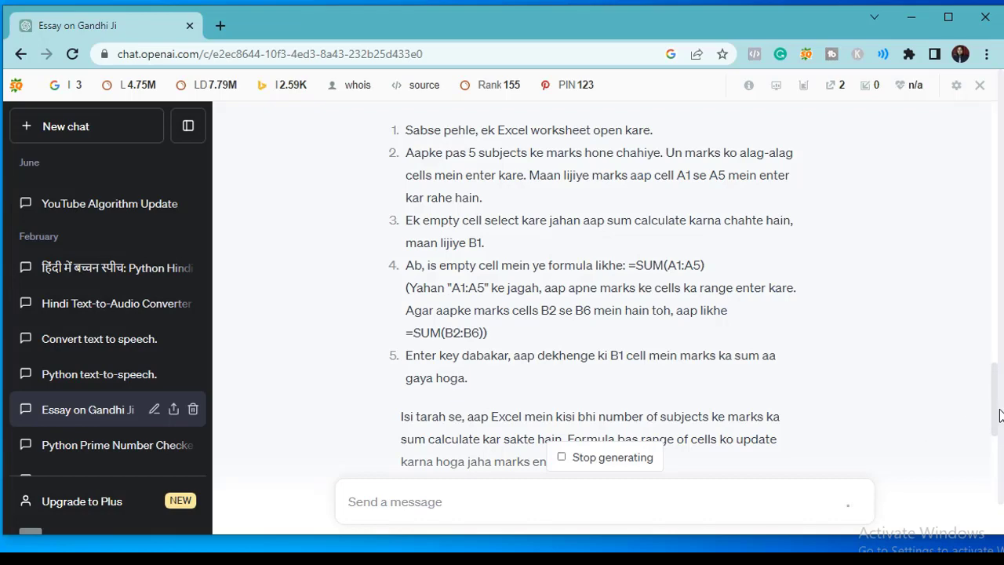
# Send the prompt "write an essay on mumbai" in the same chat.
pyautogui.scroll(-1, 996, 439)
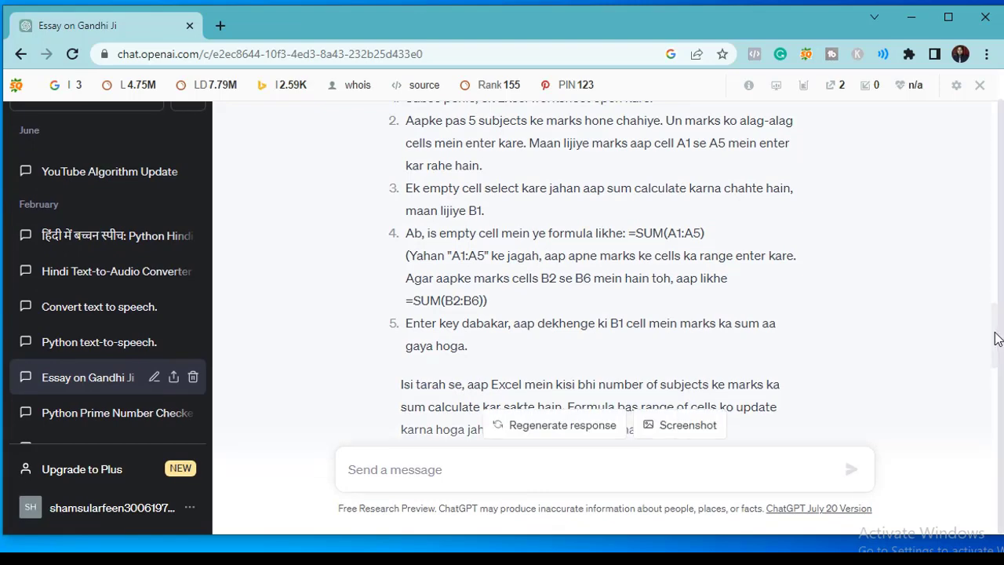
pyautogui.scroll(-2, 996, 339)
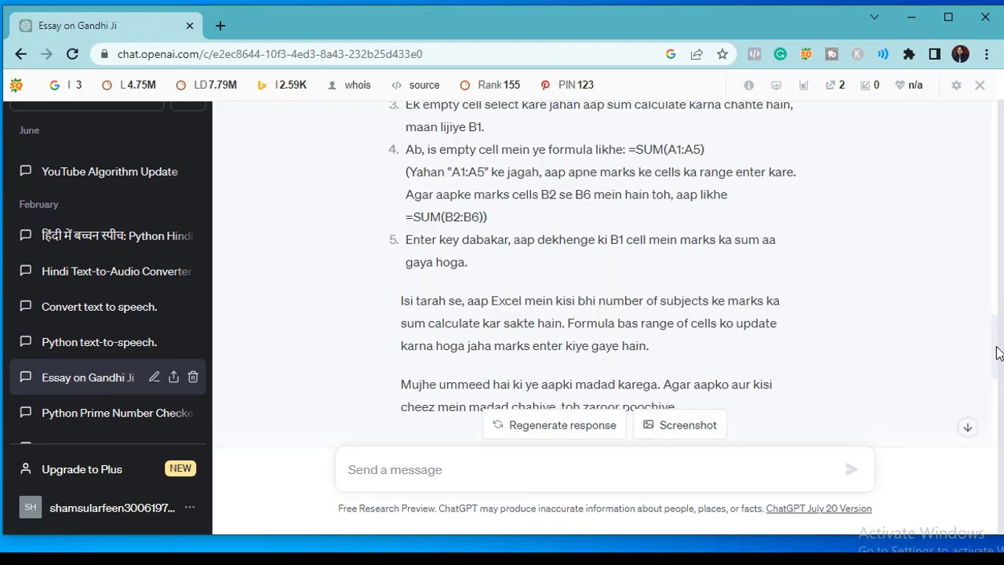
pyautogui.moveTo(996, 352); pyautogui.dragTo(996, 405)
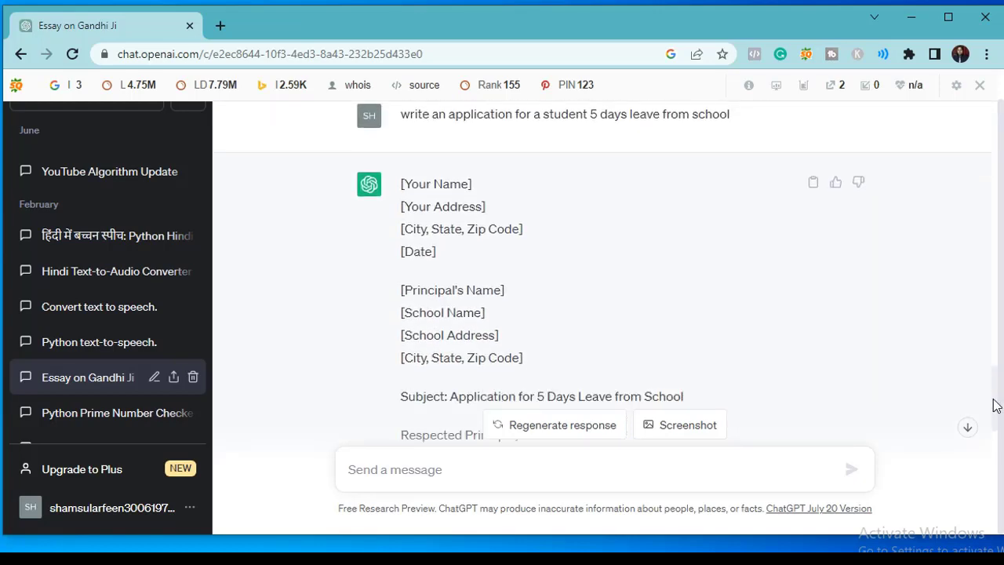
pyautogui.moveTo(995, 405); pyautogui.dragTo(992, 482)
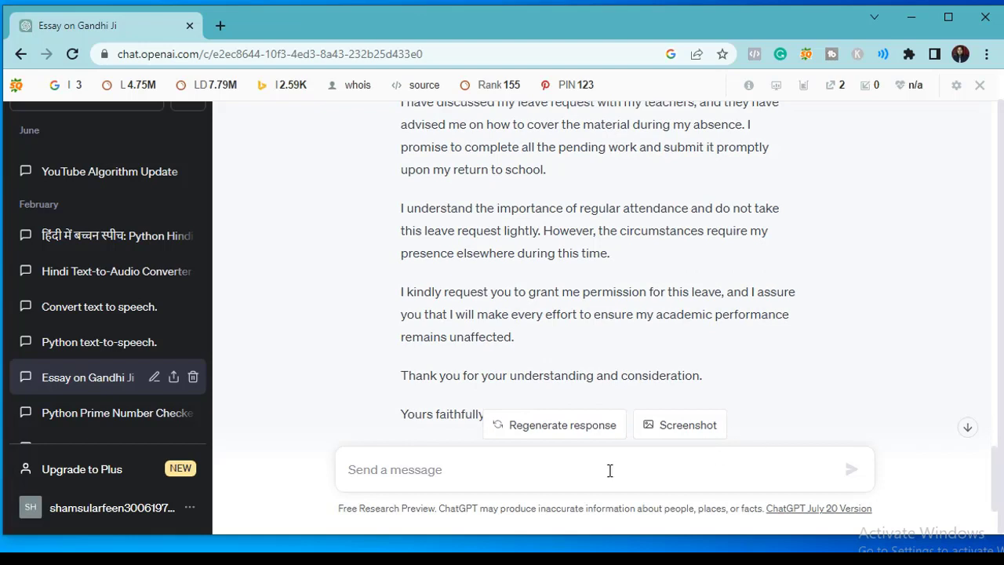
pyautogui.write('write')
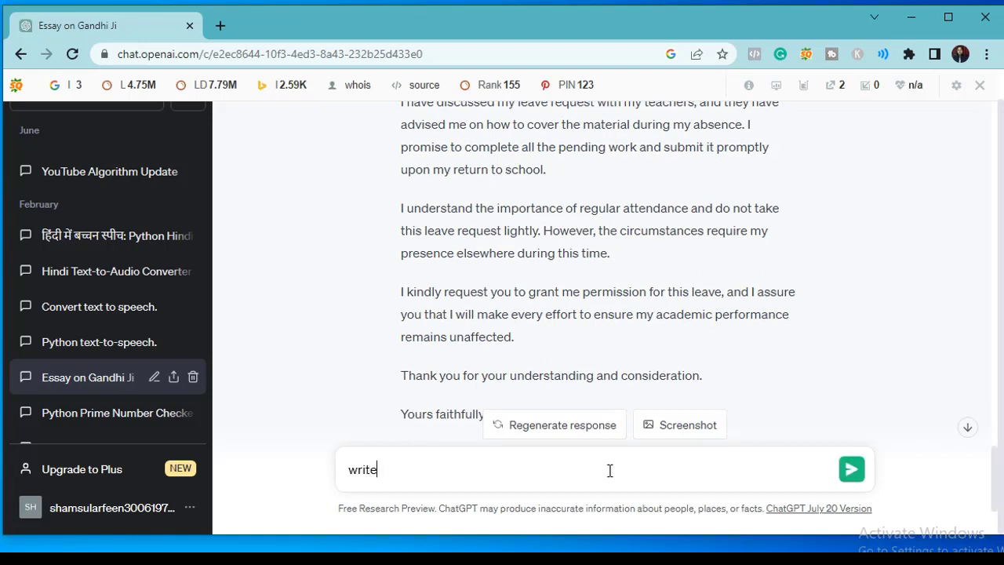
pyautogui.write(' an essay on mumbai')
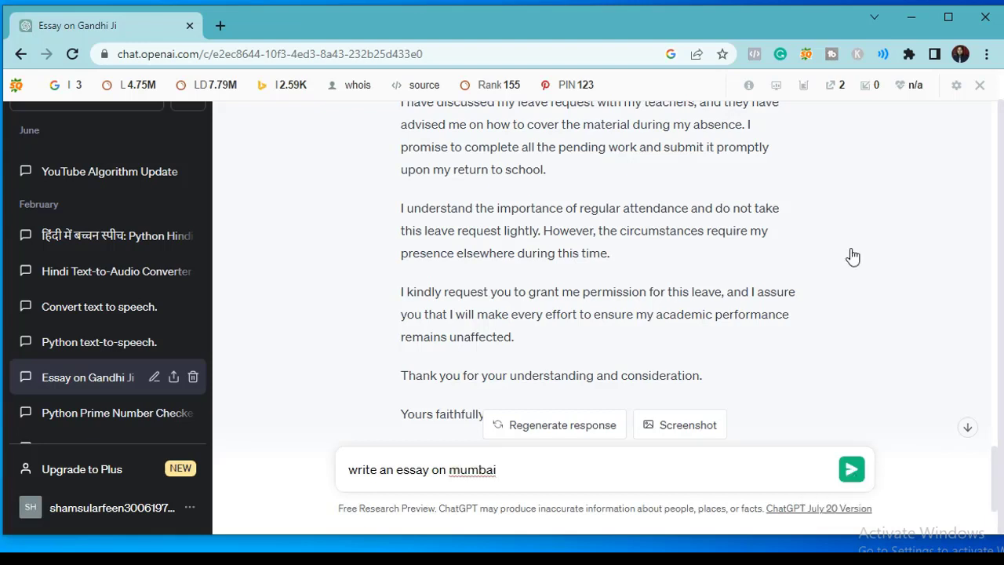
pyautogui.press('Return')
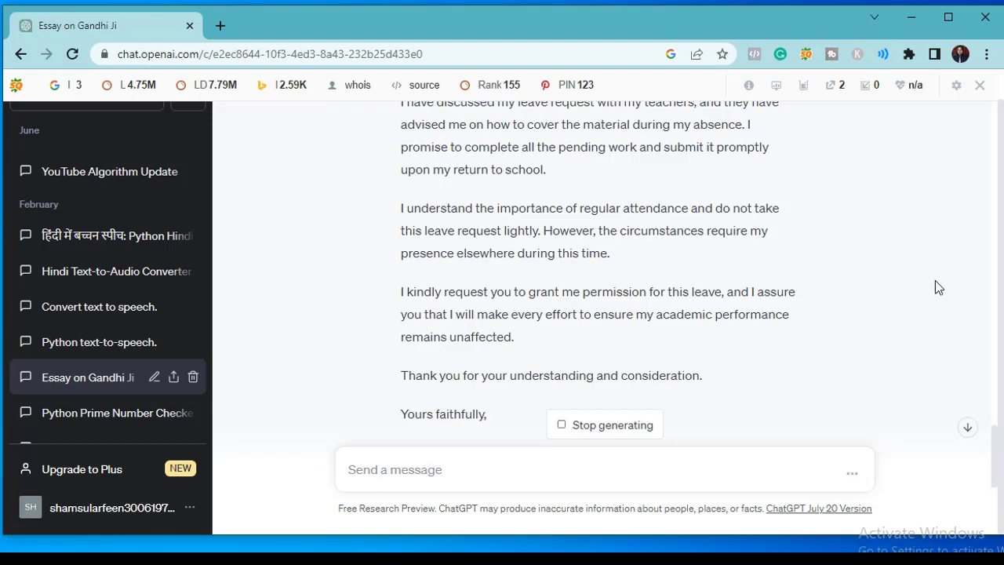